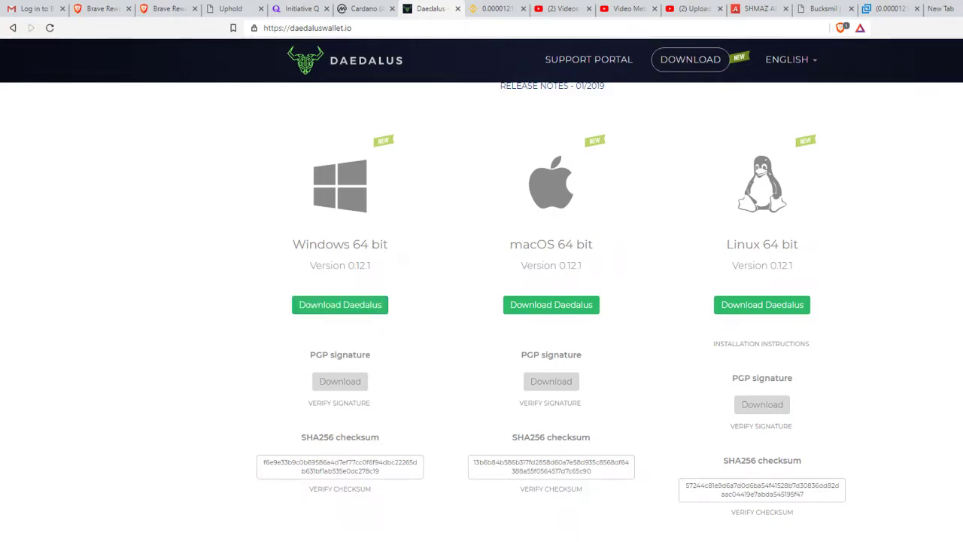
Switch to the Daedalus app and start a new wallet named "Sincere Teacher Wallet".
mouse_move(356, 541)
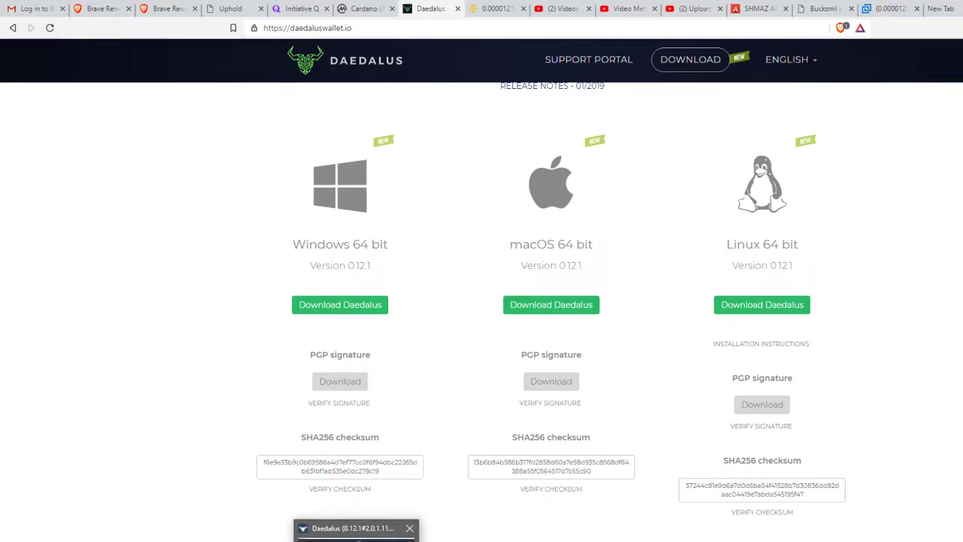
click(354, 528)
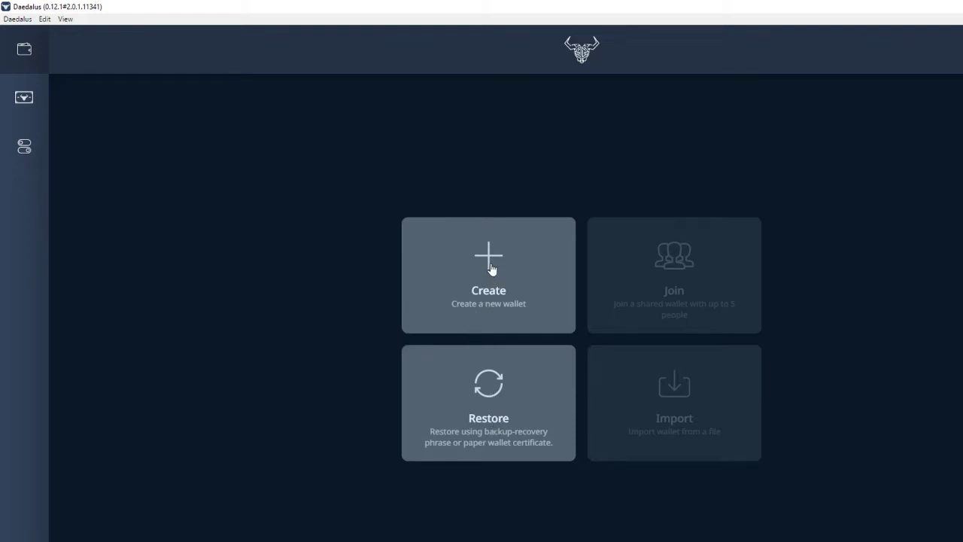
click(486, 326)
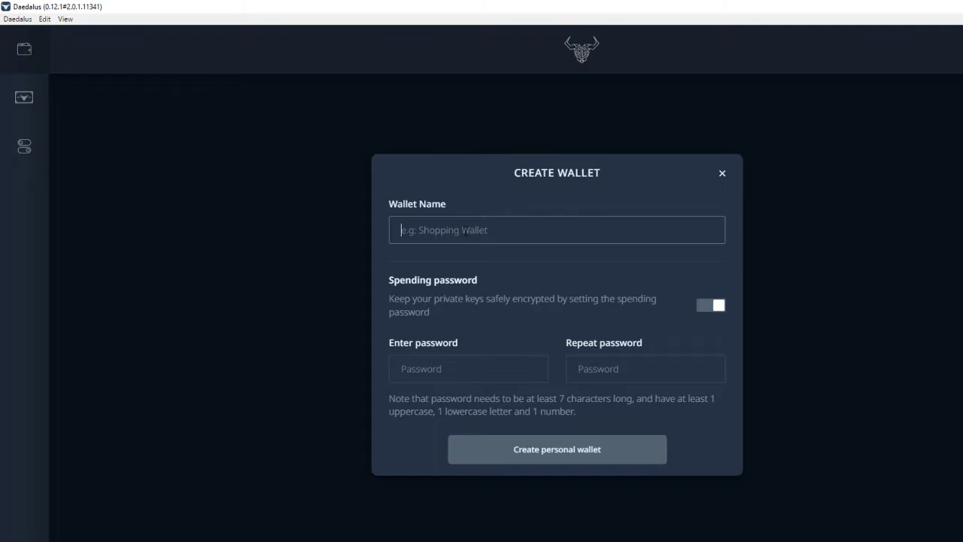
text(d)
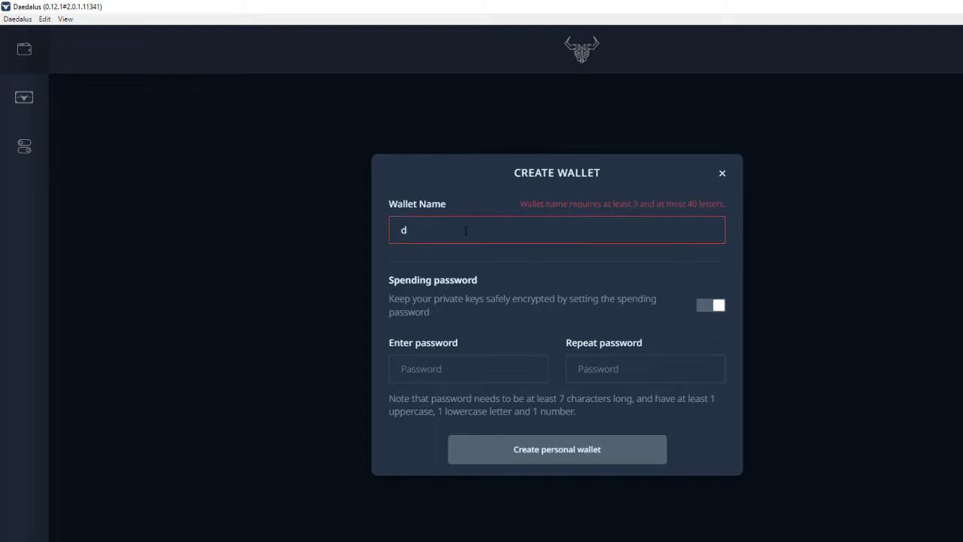
key(BackSpace)
text(sINCERE)
key(BackSpace)
key(BackSpace)
key(BackSpace)
key(BackSpace)
key(BackSpace)
key(BackSpace)
key(BackSpace)
text(Sincere )
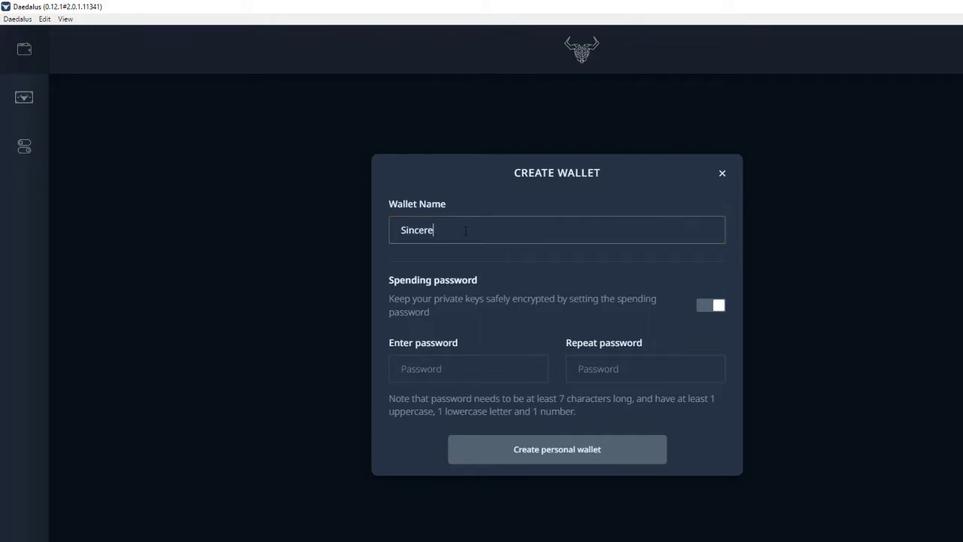
text(Teacher W)
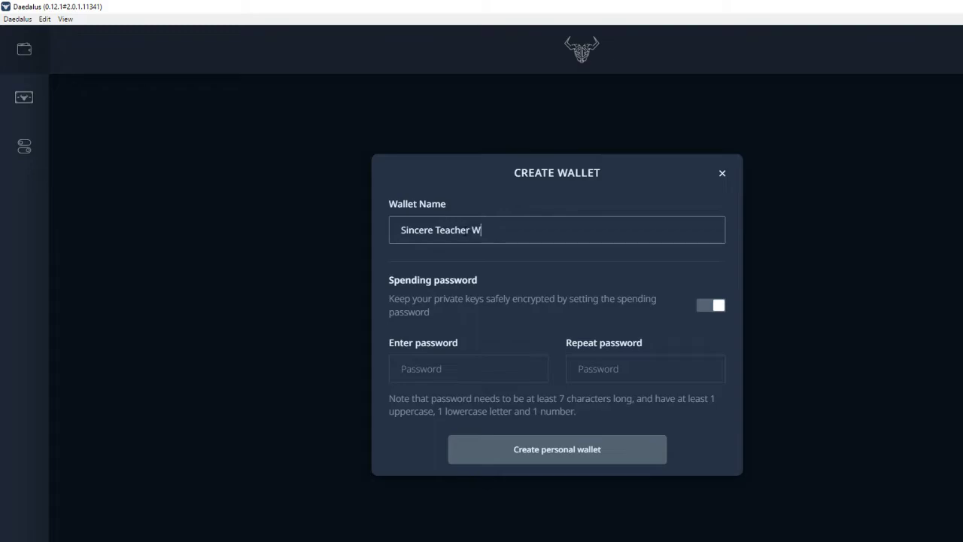
text(allet)
Enter and repeat the spending password, and submit the new personal wallet.
click(454, 376)
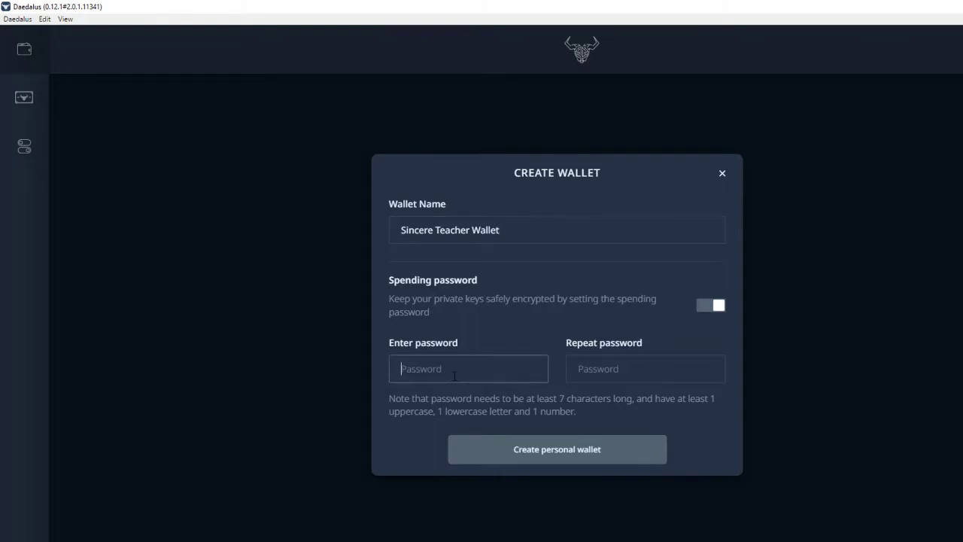
text(***)
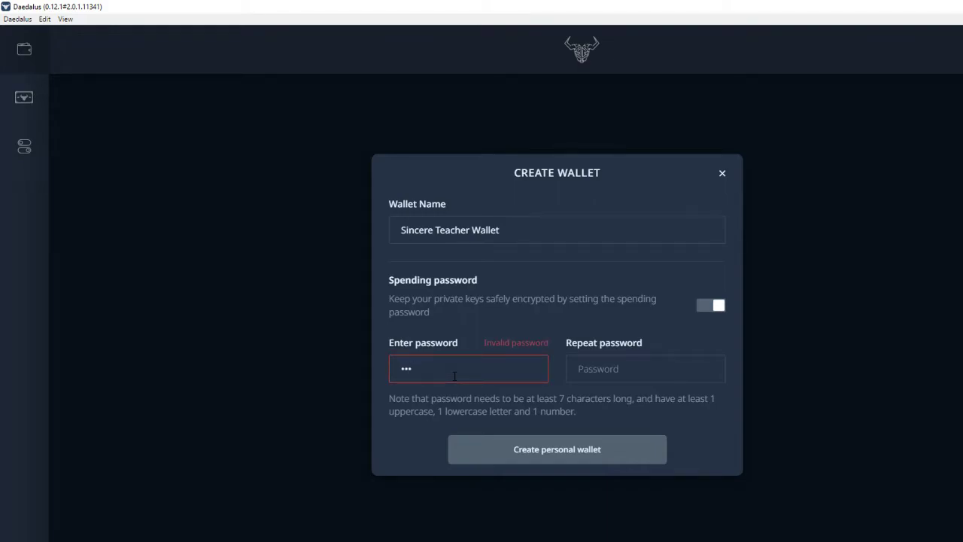
text(******)
click(609, 369)
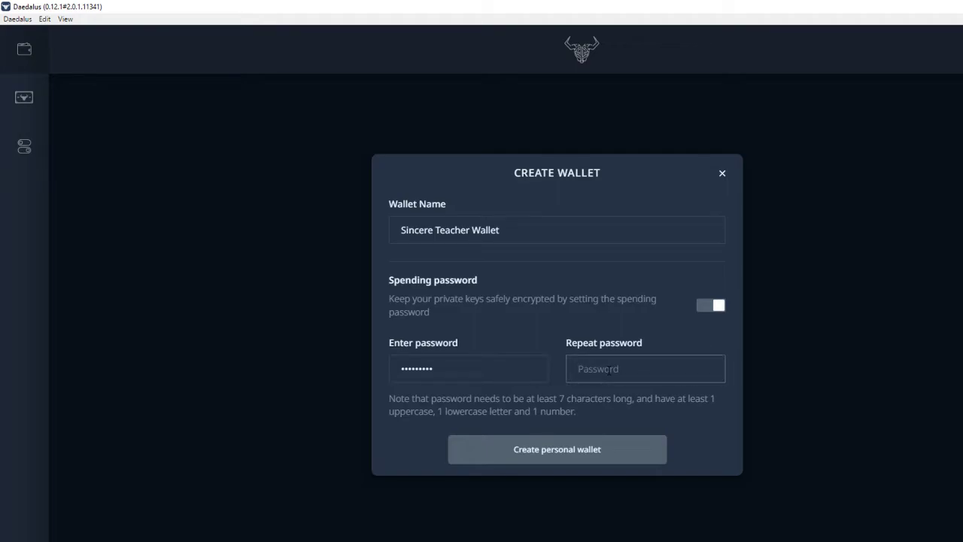
text(•••••••••)
click(551, 453)
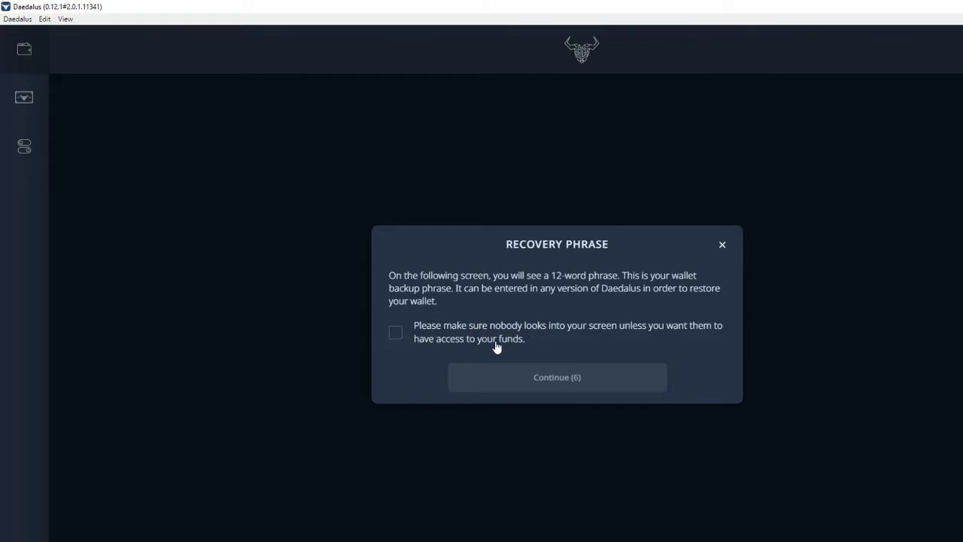
Accept the screen-privacy notice, display the 12-word recovery phrase and acknowledge having written it down.
click(396, 338)
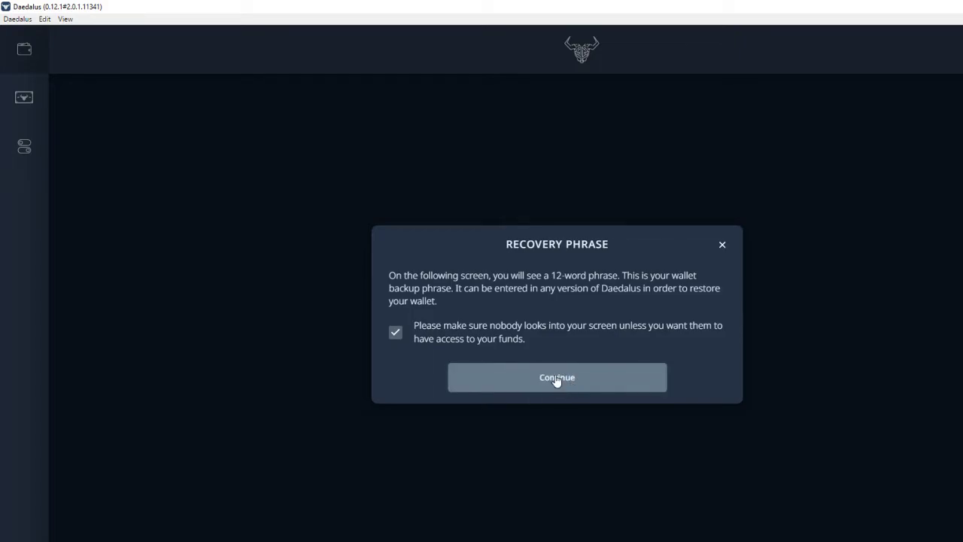
click(557, 382)
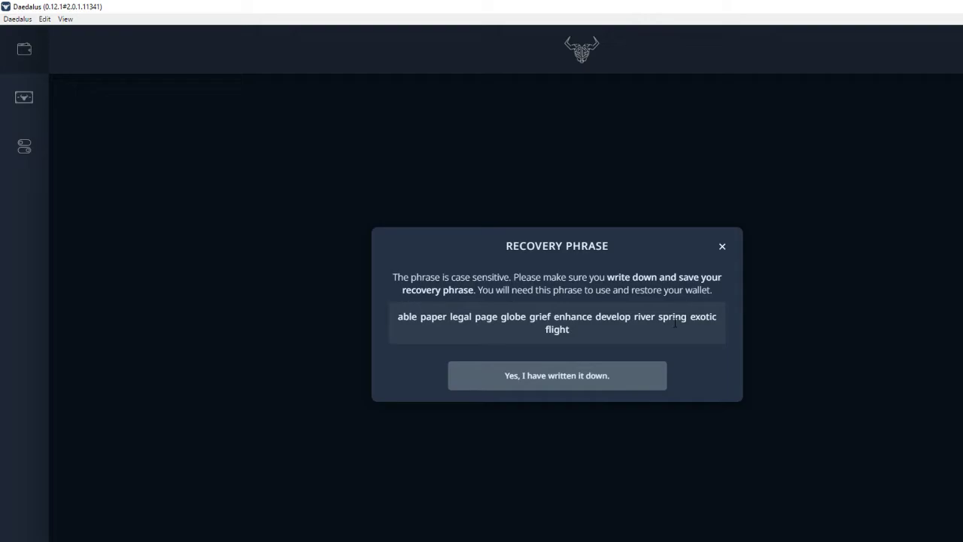
click(549, 383)
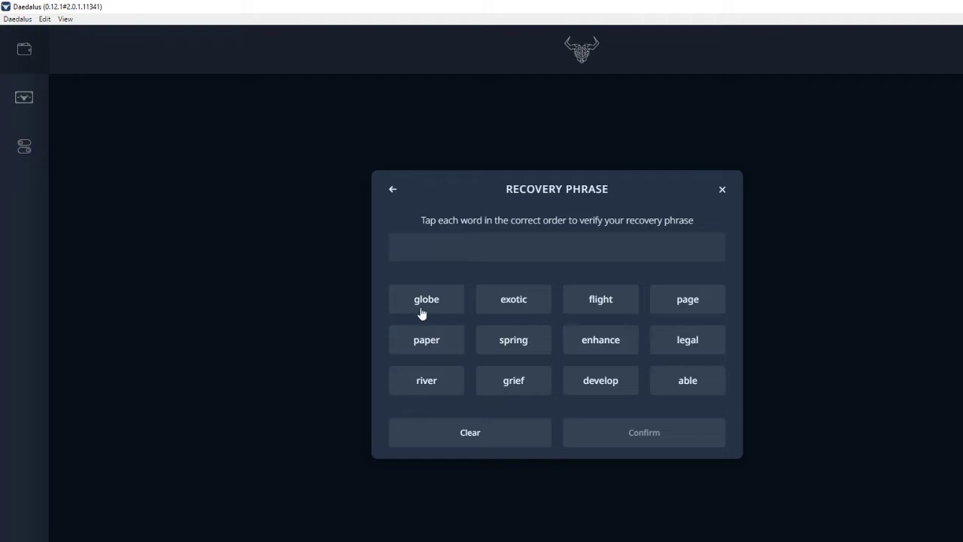
Verify the wallet's recovery phrase by selecting all 12 words in their original order and confirm it.
click(693, 389)
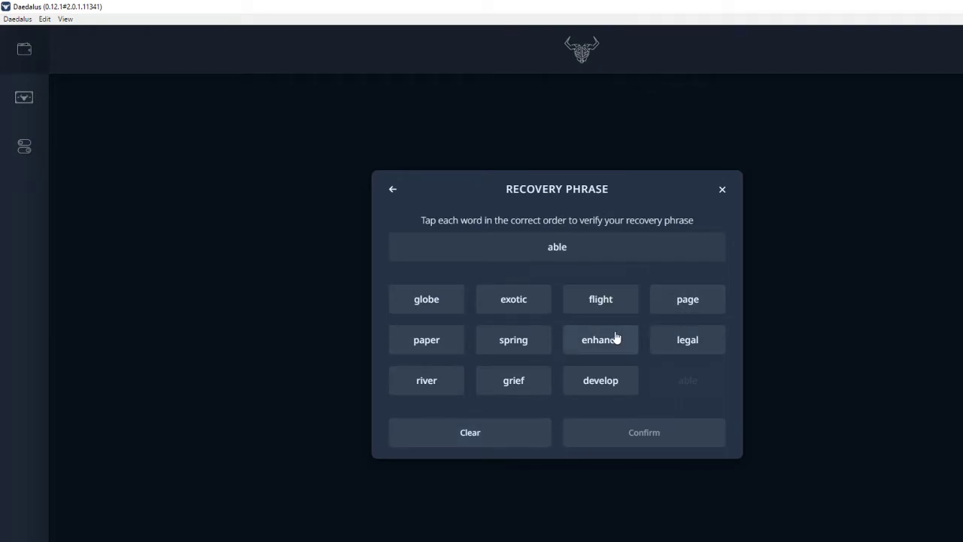
click(428, 346)
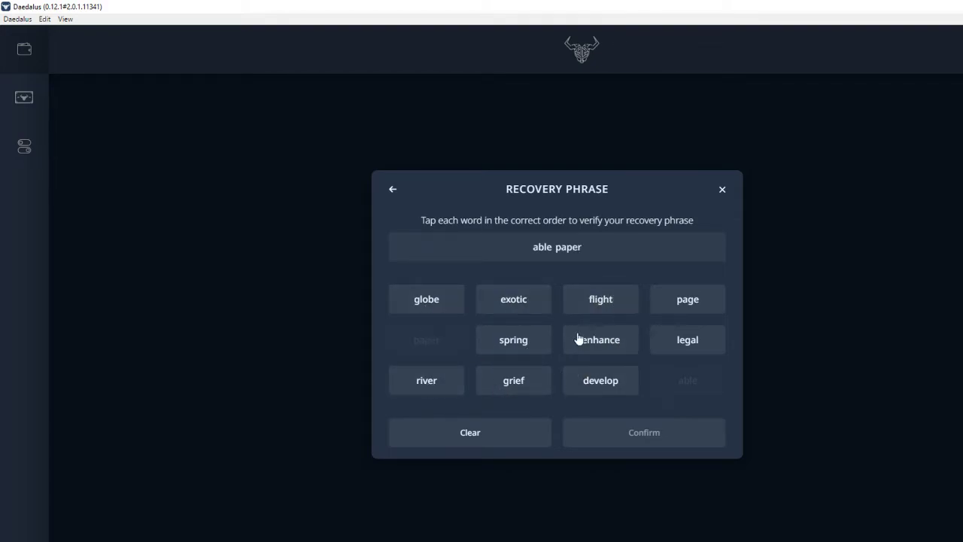
click(685, 343)
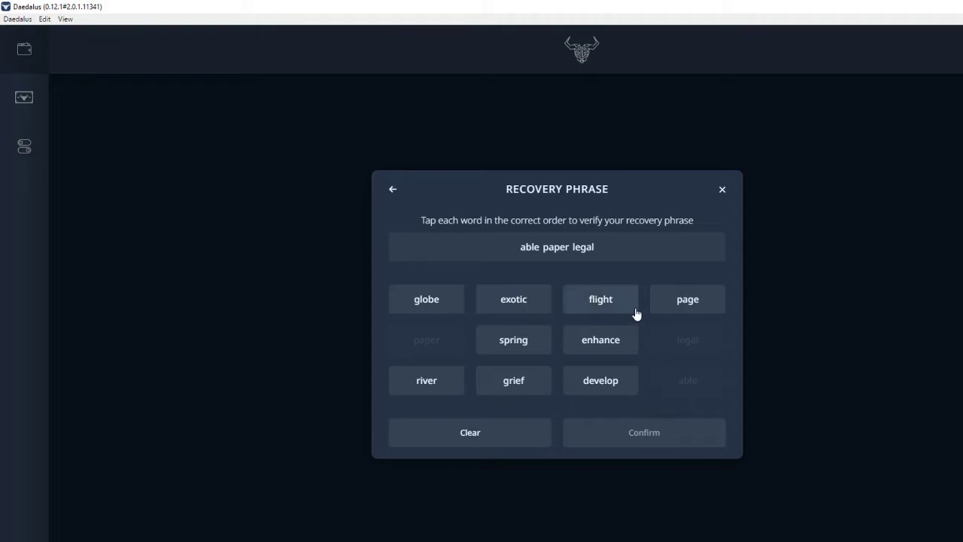
click(678, 306)
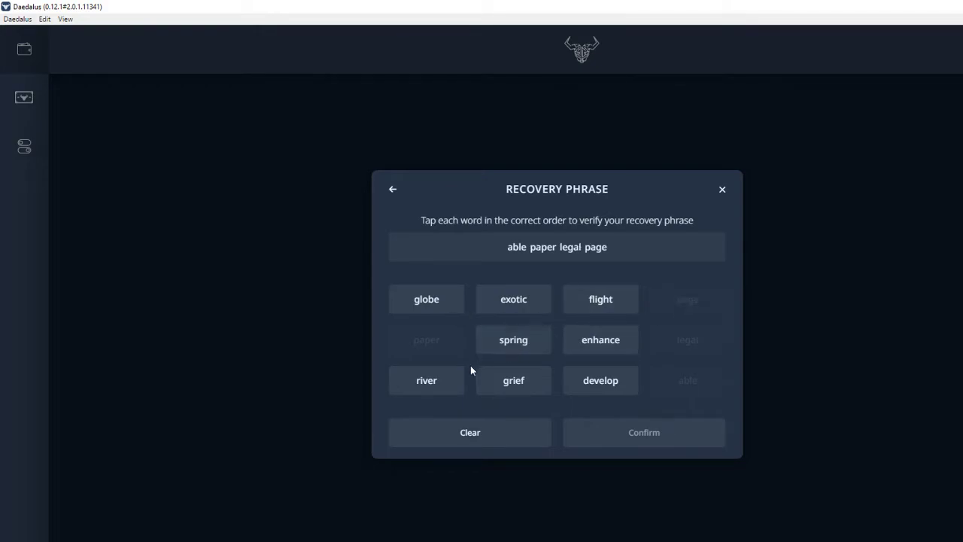
click(453, 309)
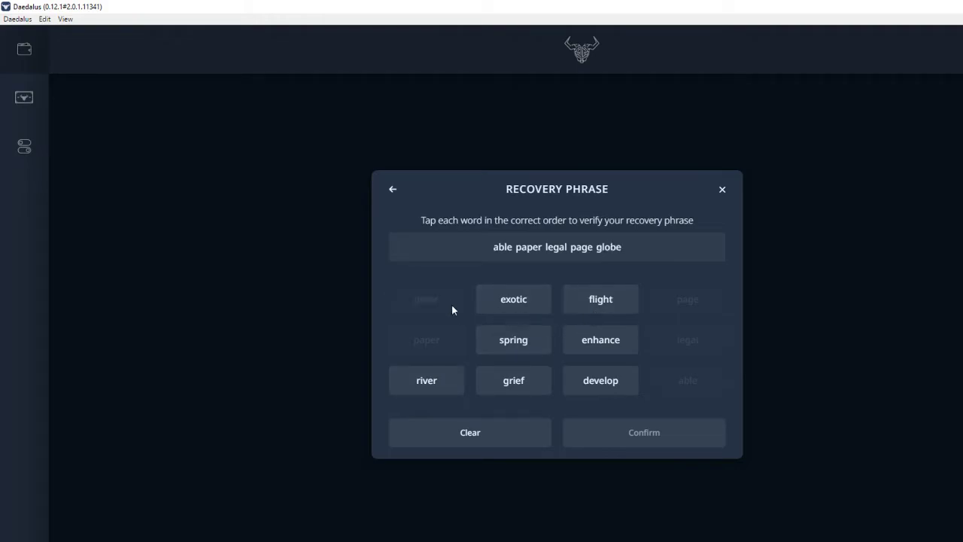
click(523, 388)
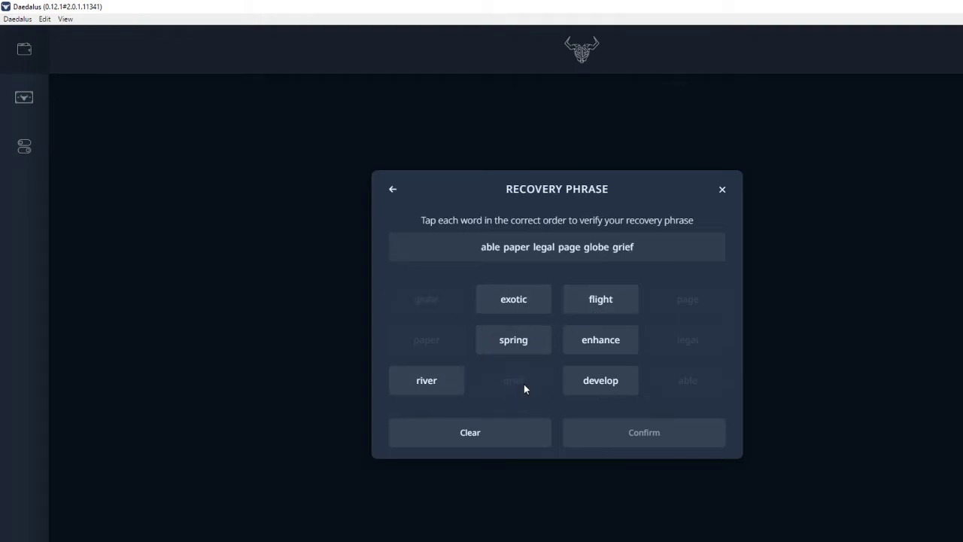
click(608, 346)
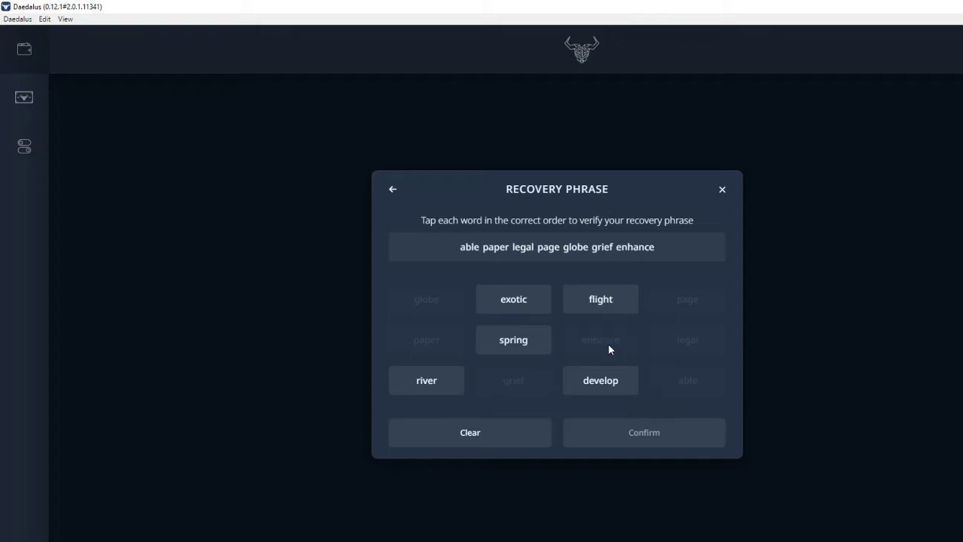
click(593, 382)
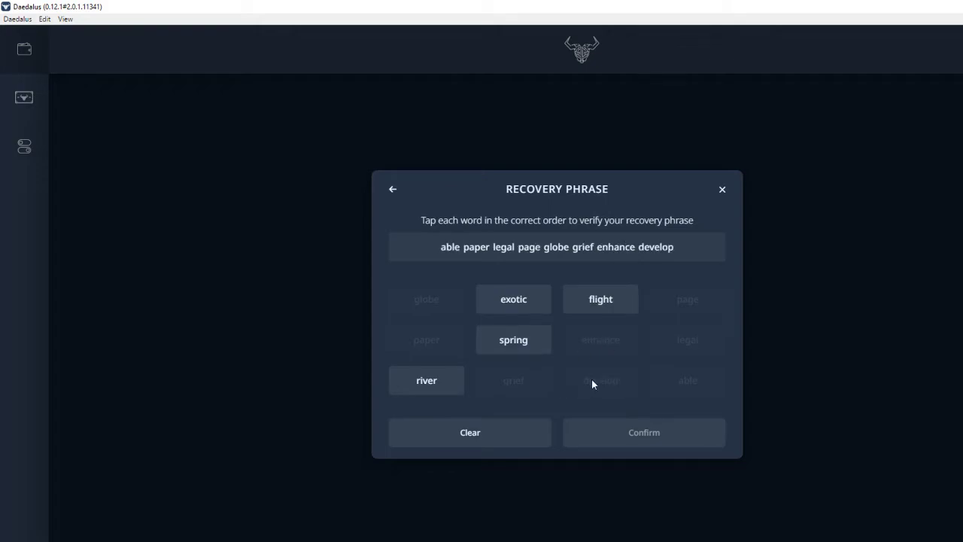
click(450, 383)
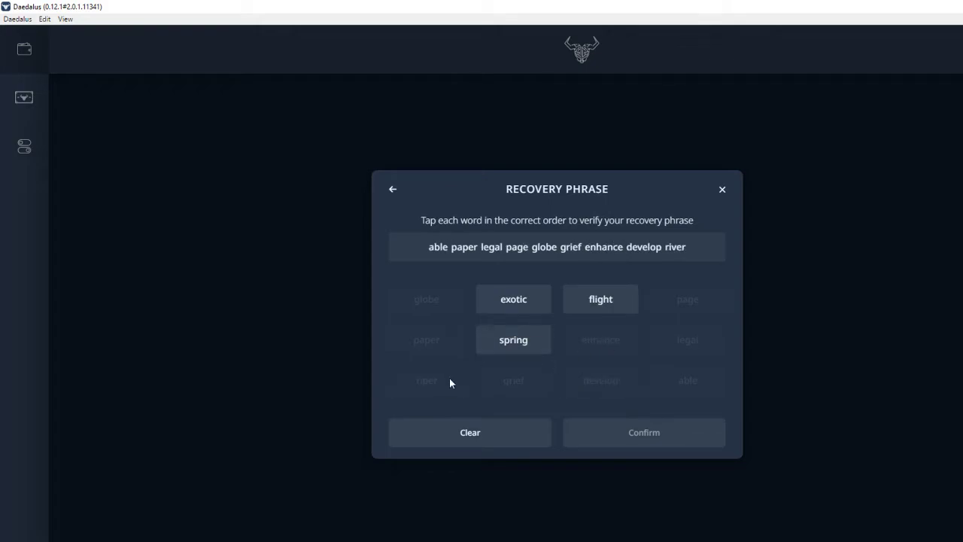
click(523, 343)
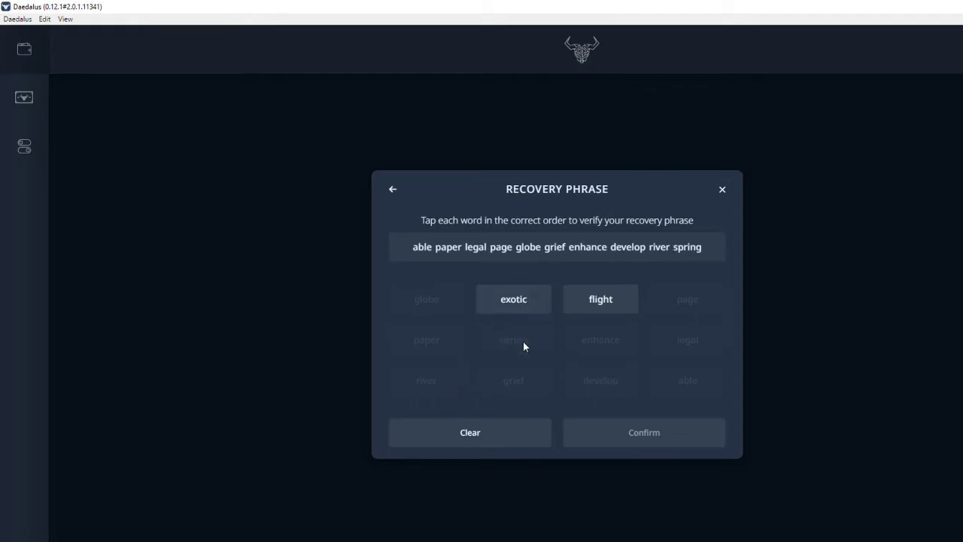
click(534, 301)
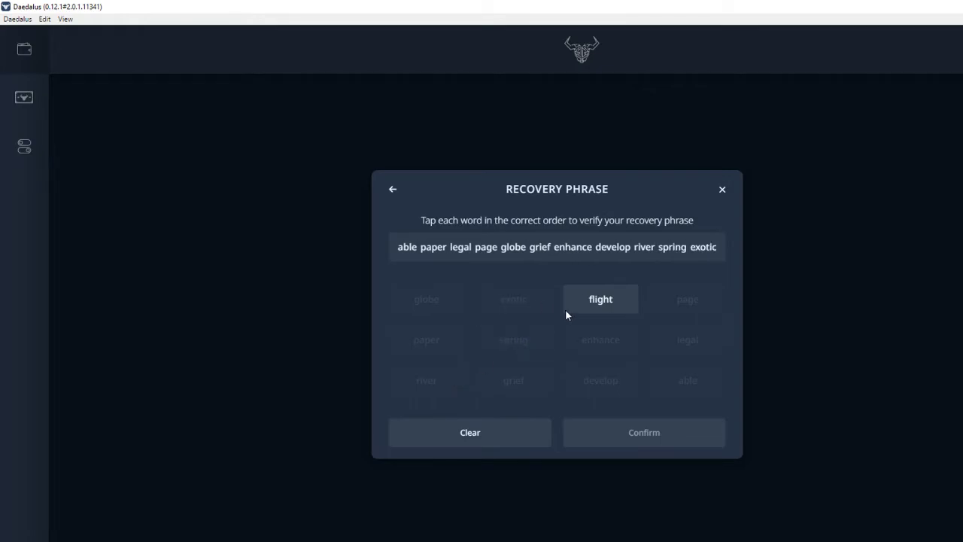
click(619, 309)
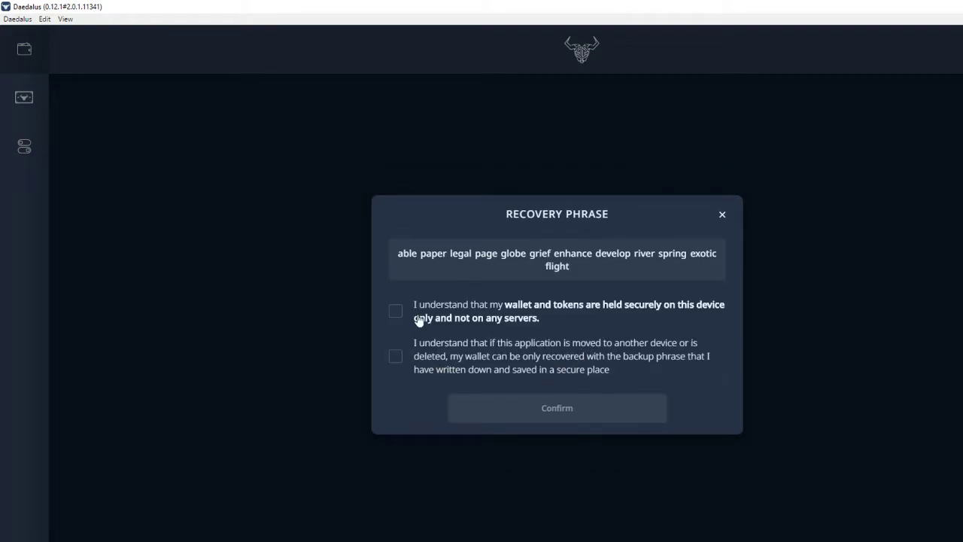
Accept both statements about device-only storage and backup-phrase recovery, and confirm the wallet's creation.
click(394, 319)
click(397, 361)
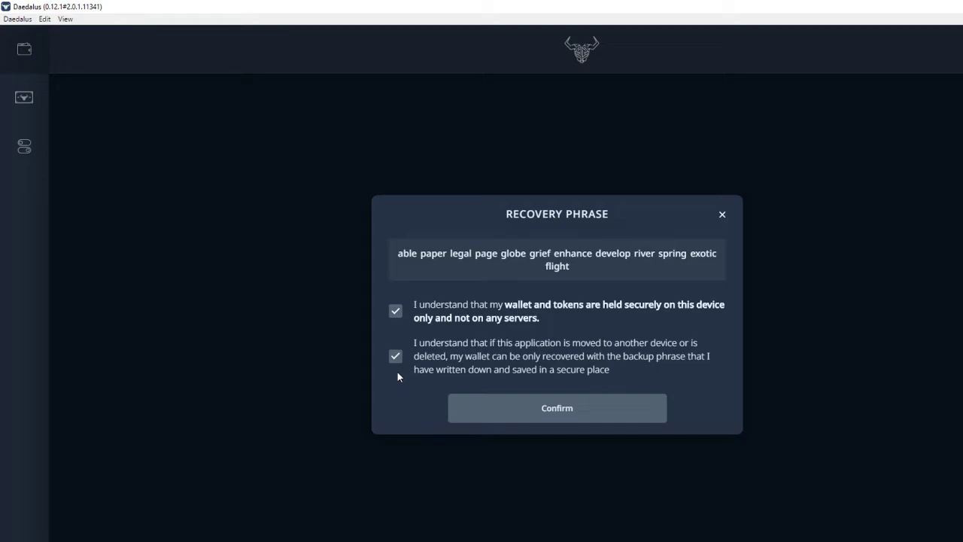
click(527, 425)
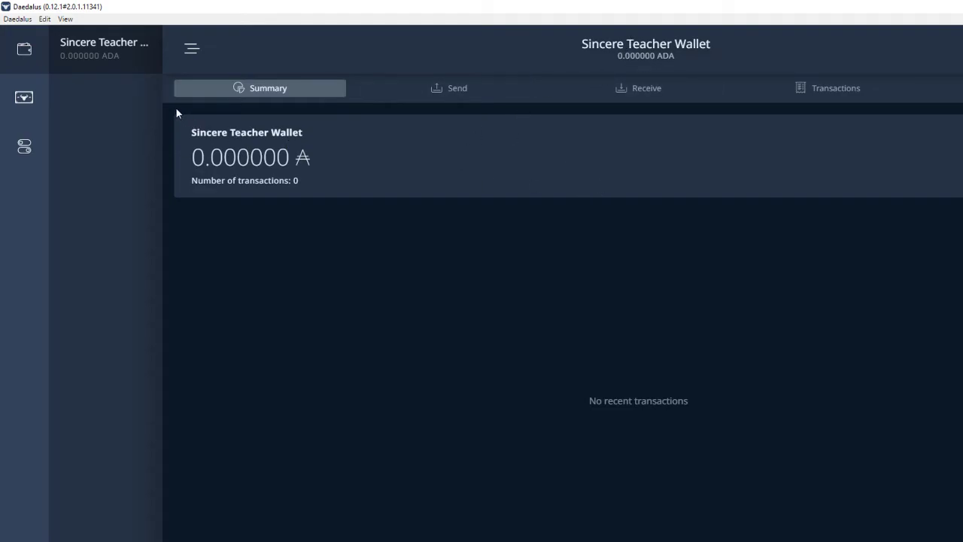
Review the instructions for creating a paper wallet certificate and close them without saving the PDF.
click(21, 101)
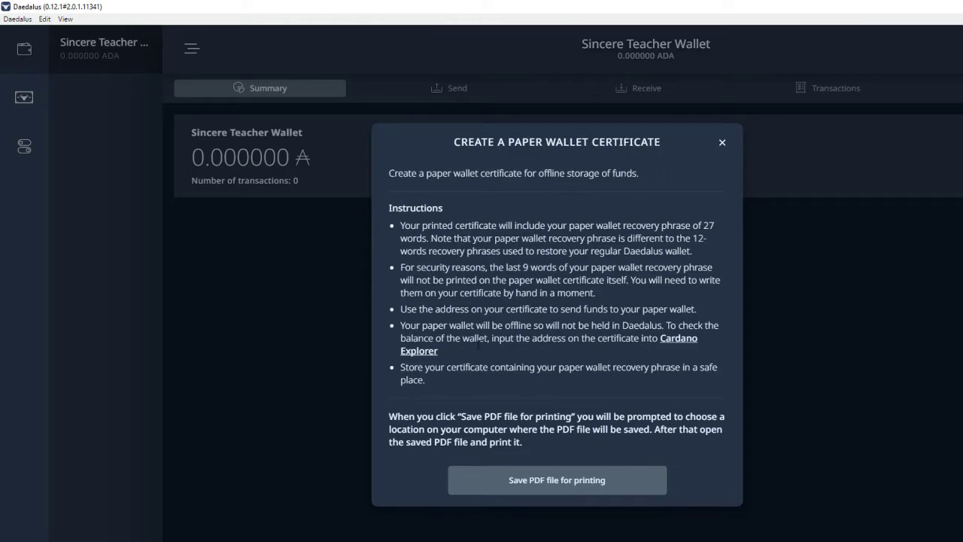
click(723, 144)
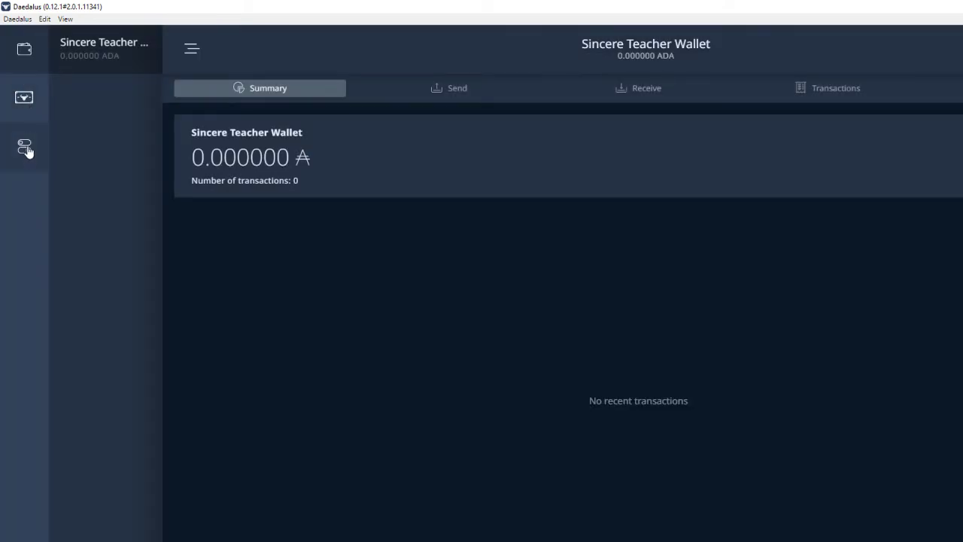
Try the Light blue and Cardano themes in the display settings and return to the Dark blue theme.
click(27, 151)
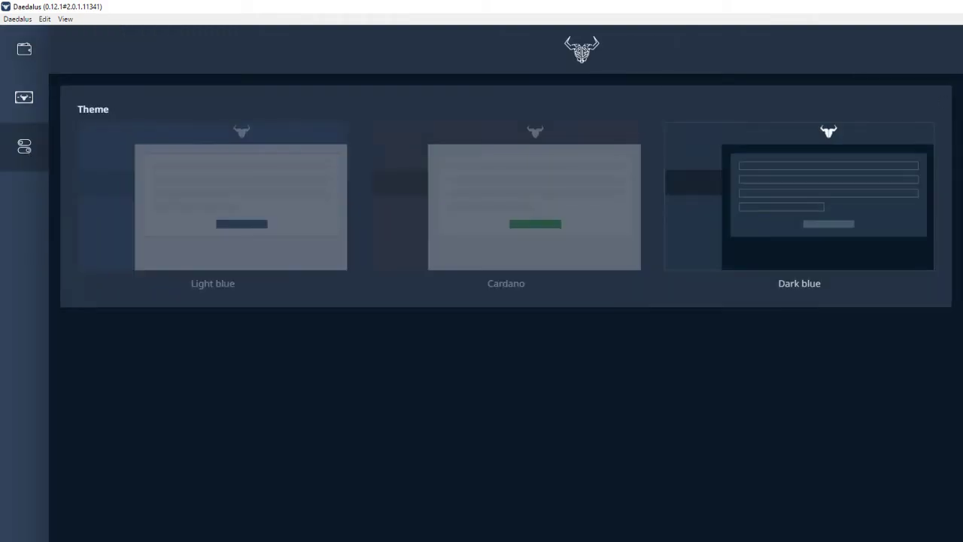
click(254, 243)
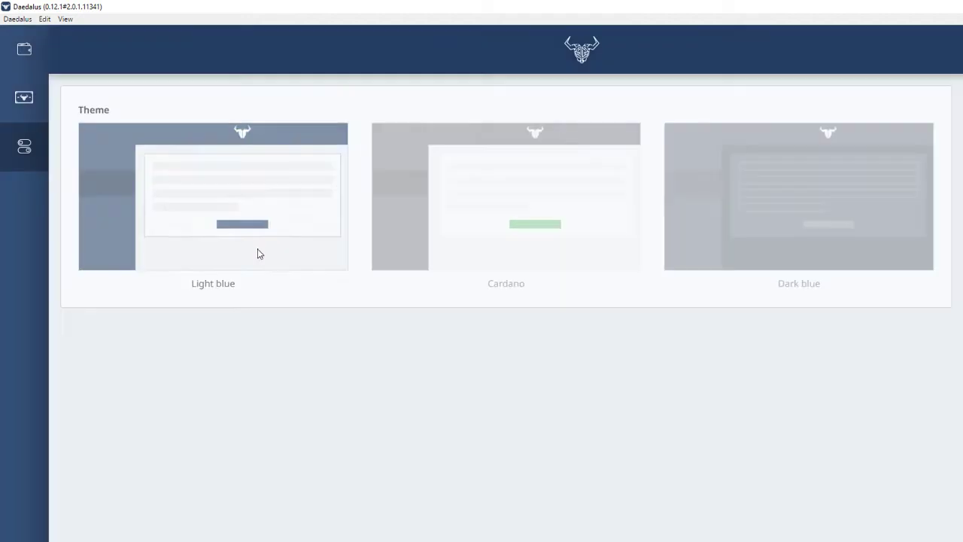
click(543, 237)
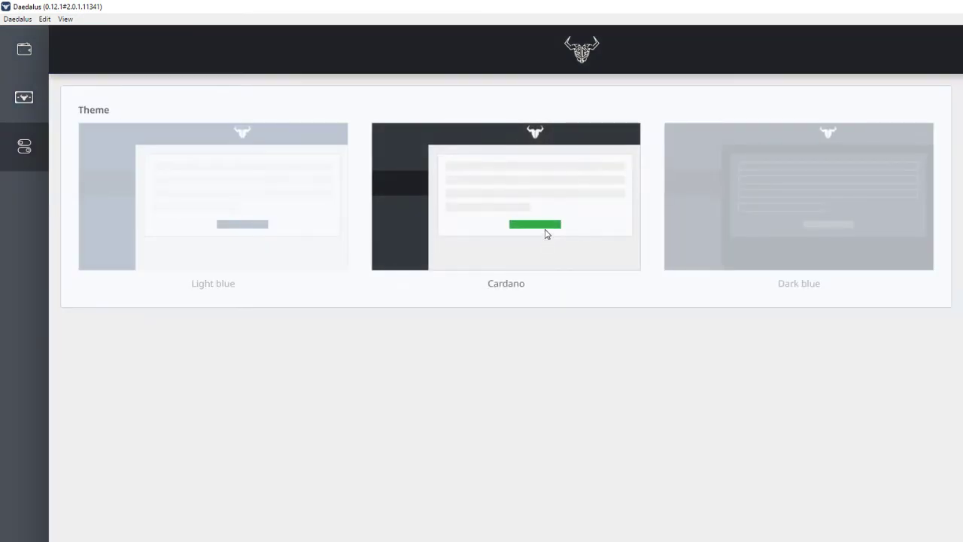
click(816, 235)
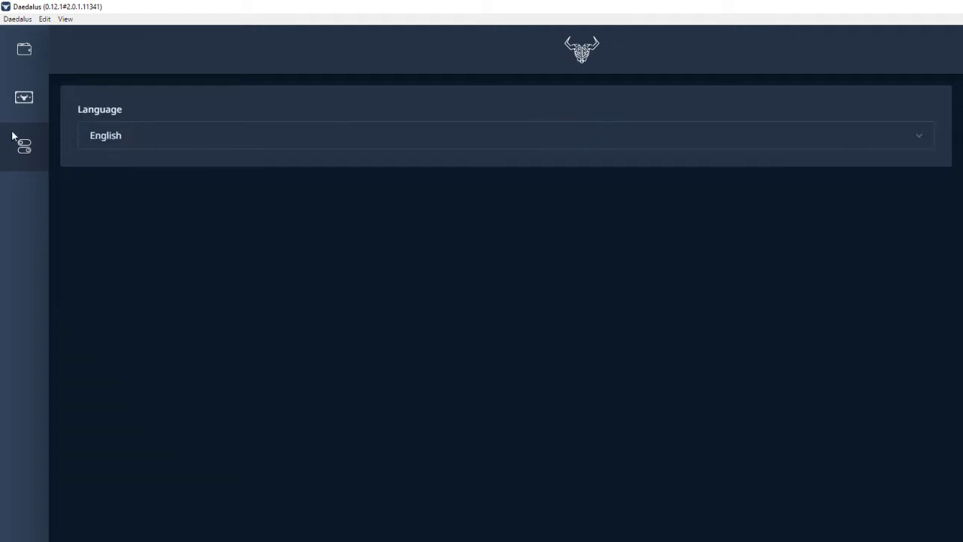
Return to the wallet's summary and hide the wallet list.
click(24, 51)
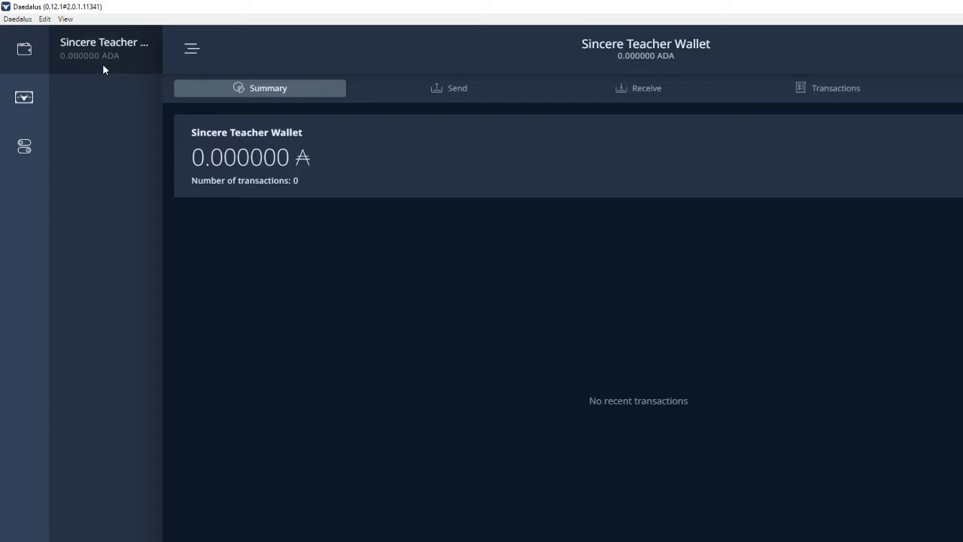
click(195, 59)
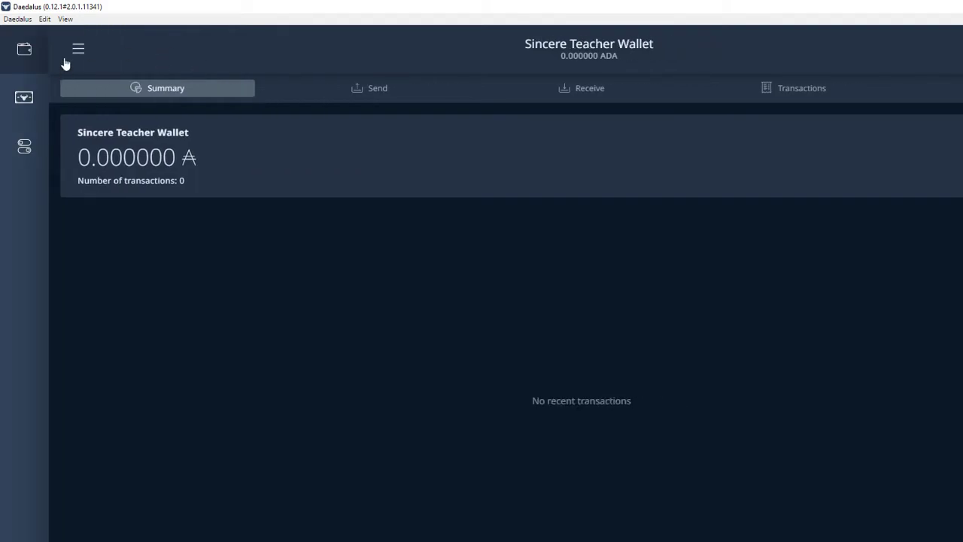
Show the wallet list again and highlight the wallet's receiving address on the Receive page.
click(80, 51)
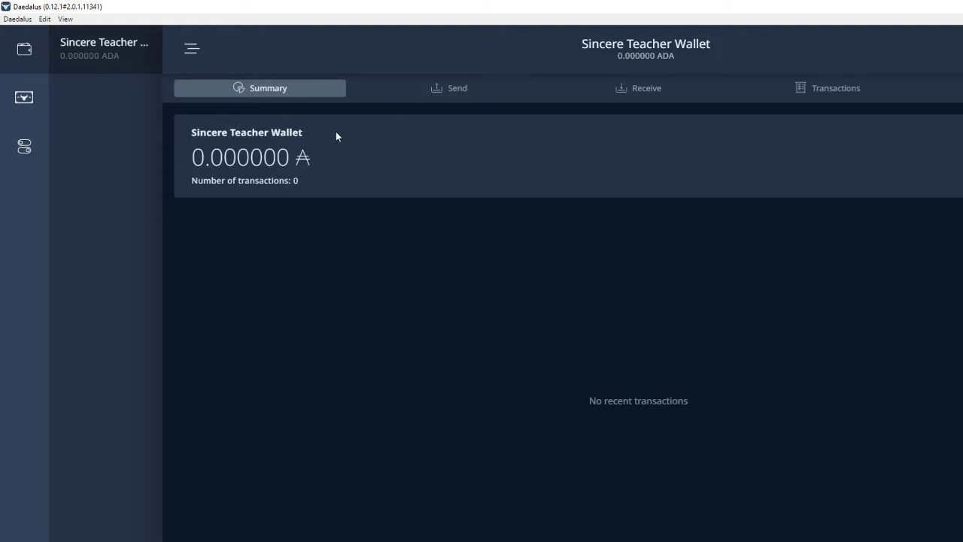
click(655, 97)
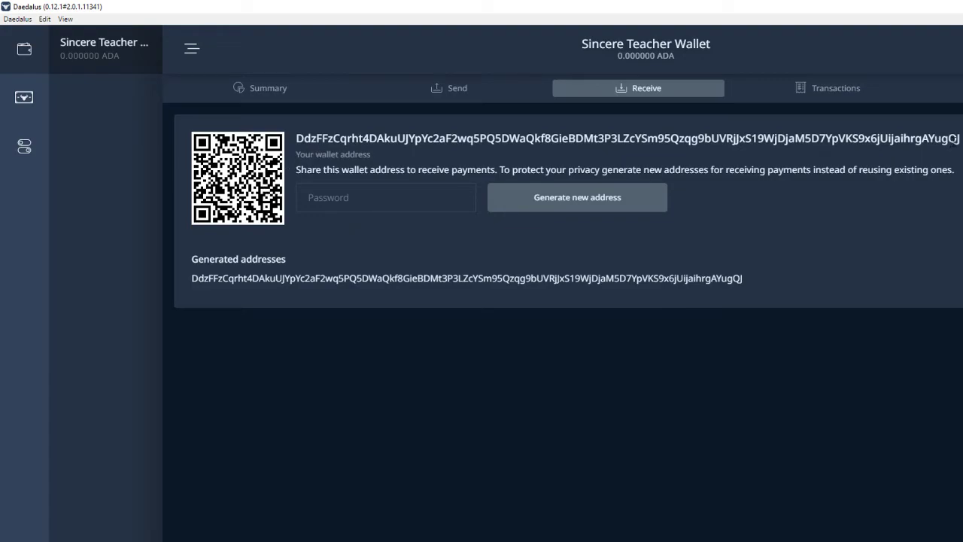
drag(958, 138, 295, 139)
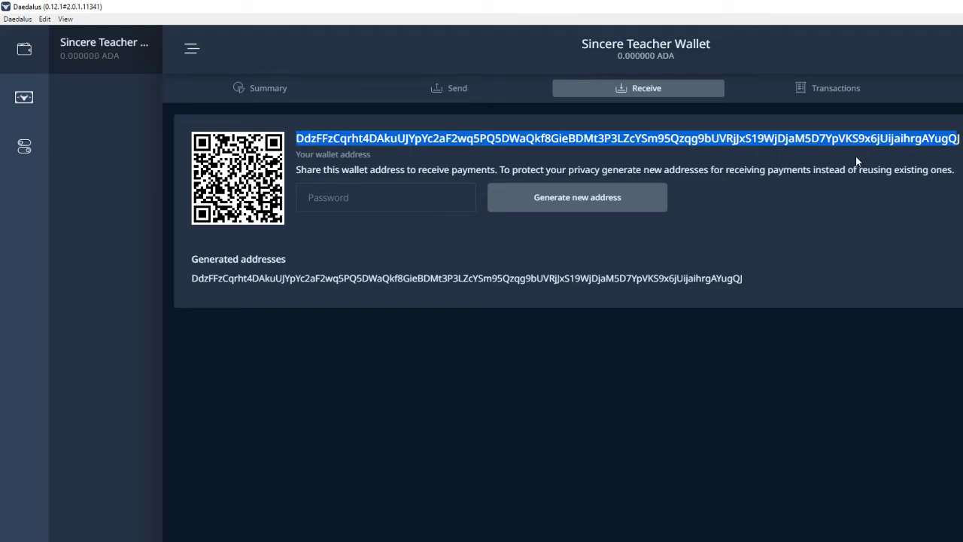
click(295, 138)
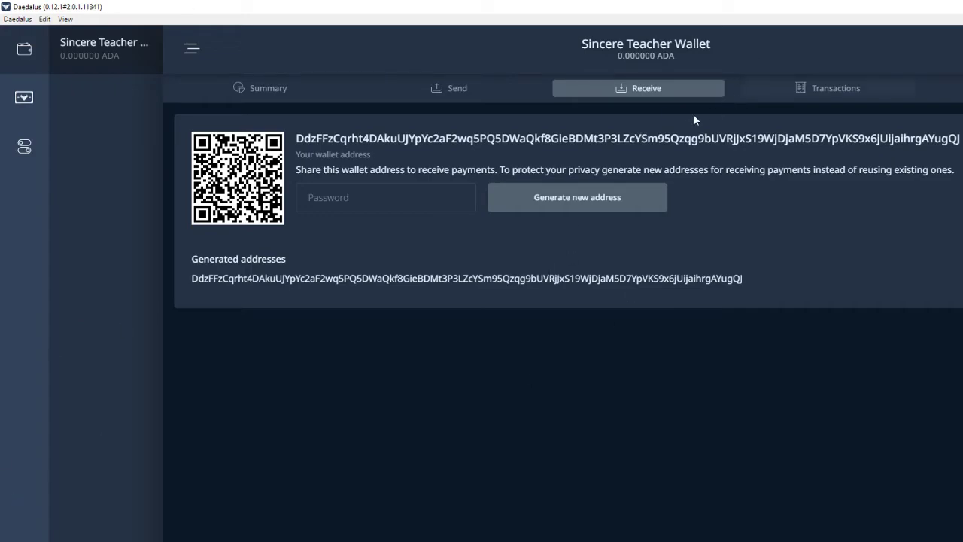
Examine the Send form's receiver address and amount fields without entering a payment.
click(459, 92)
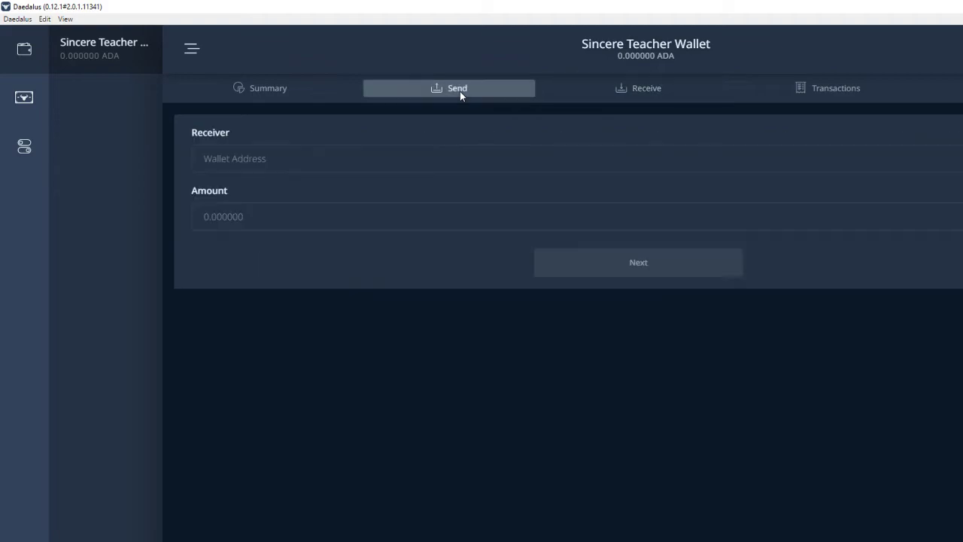
click(288, 161)
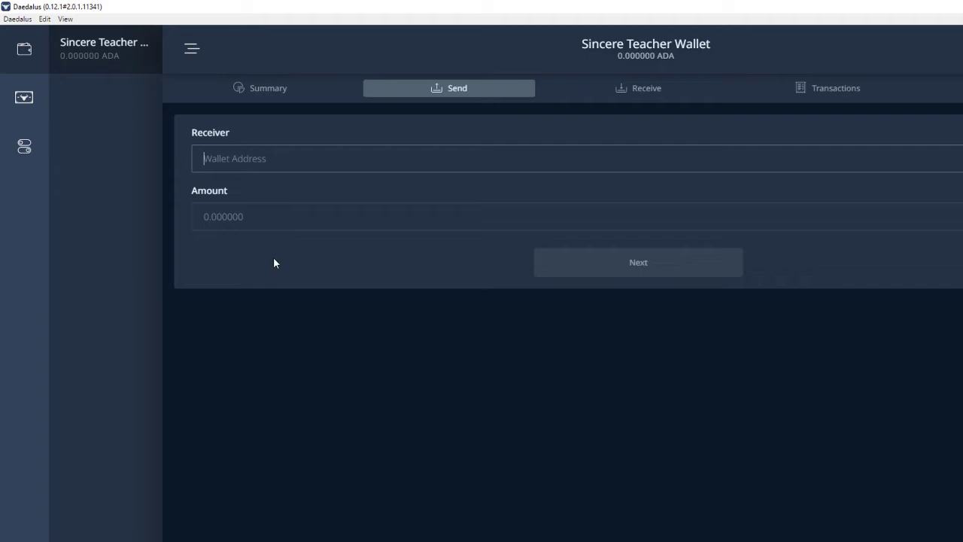
click(276, 219)
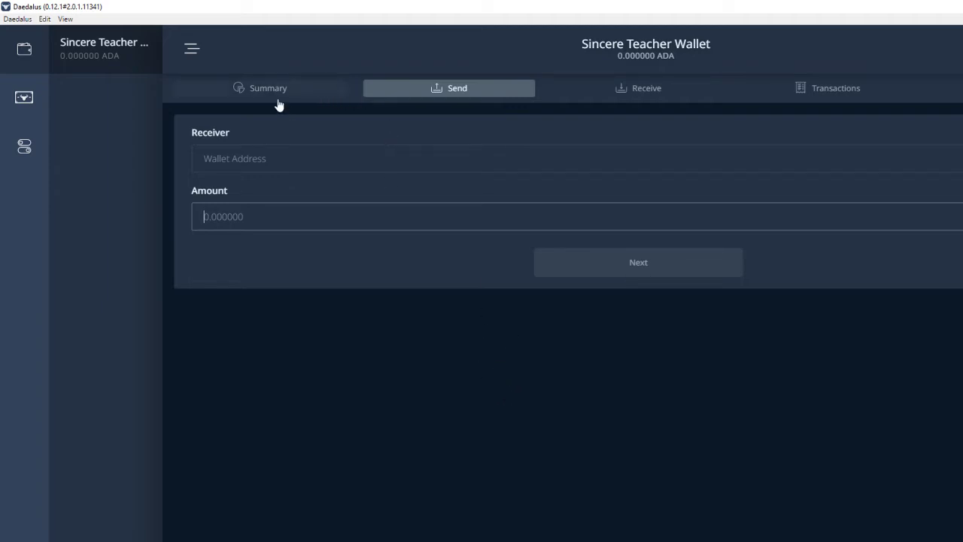
Look through the wallet's transactions, its settings and the help and support page, and return to the wallet's summary.
click(816, 91)
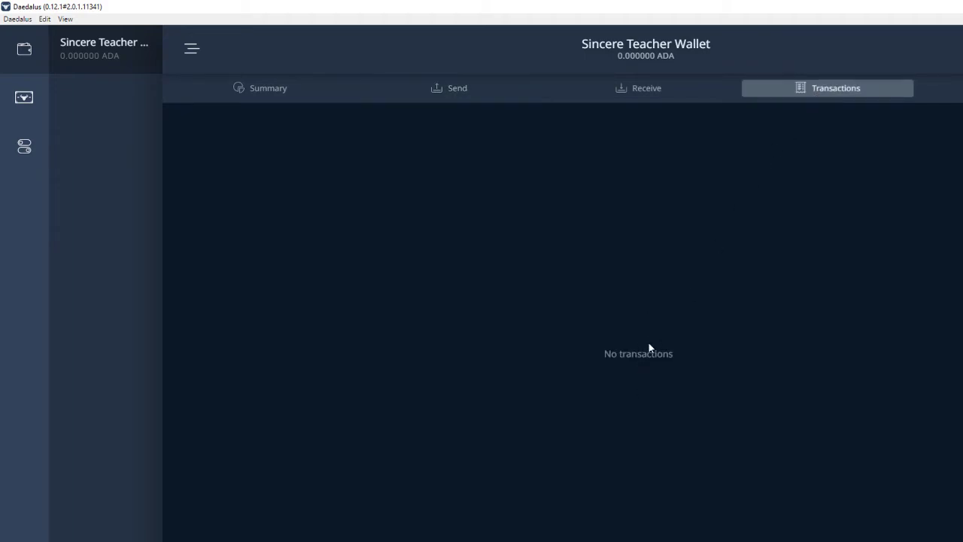
click(949, 91)
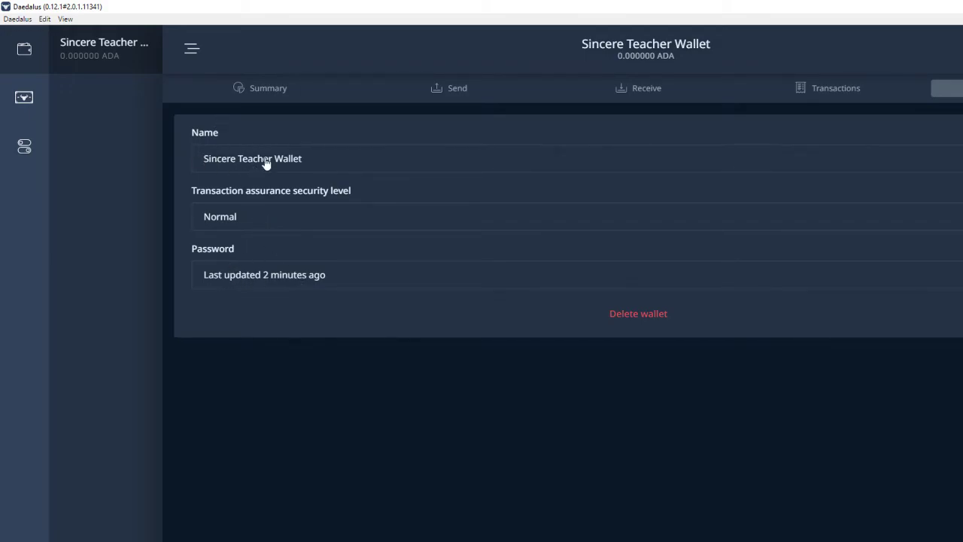
click(277, 92)
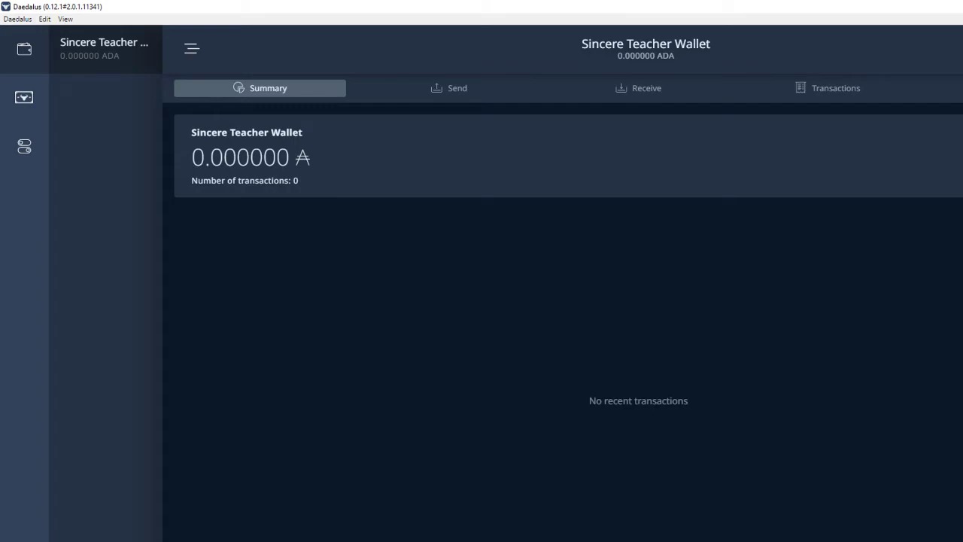
click(24, 146)
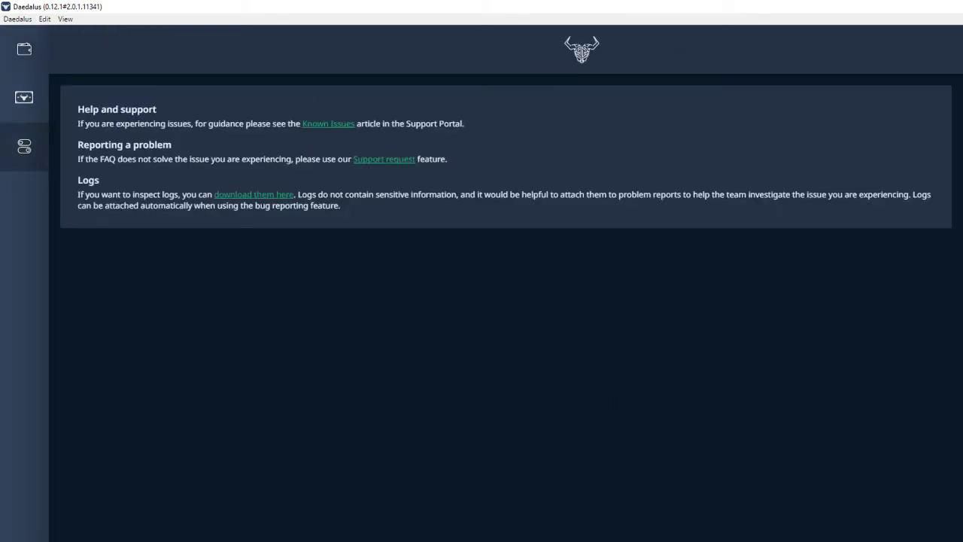
click(24, 49)
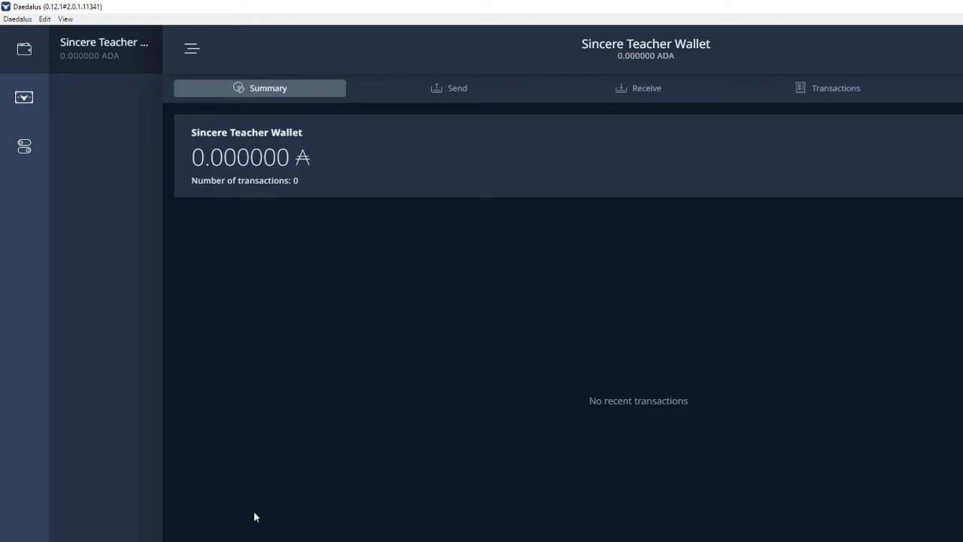
mouse_move(357, 541)
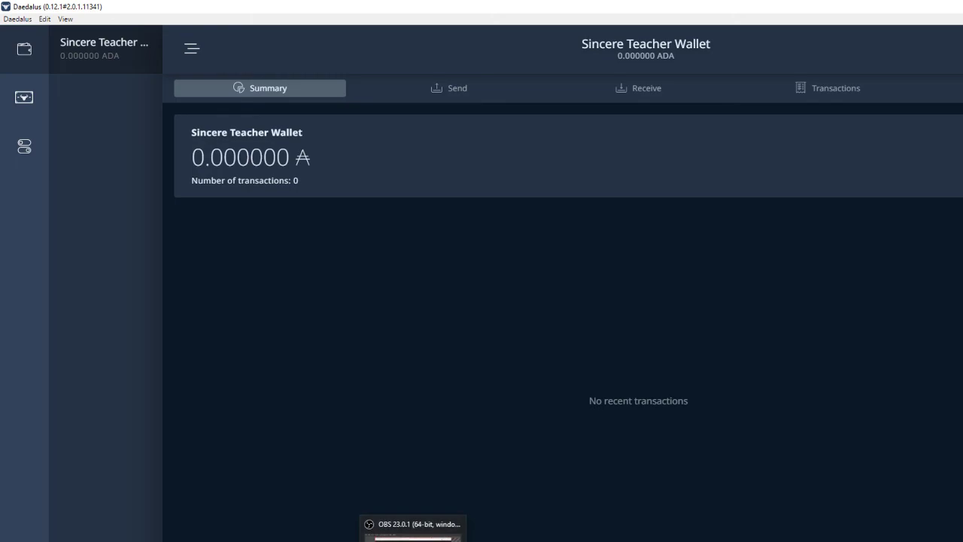
click(413, 519)
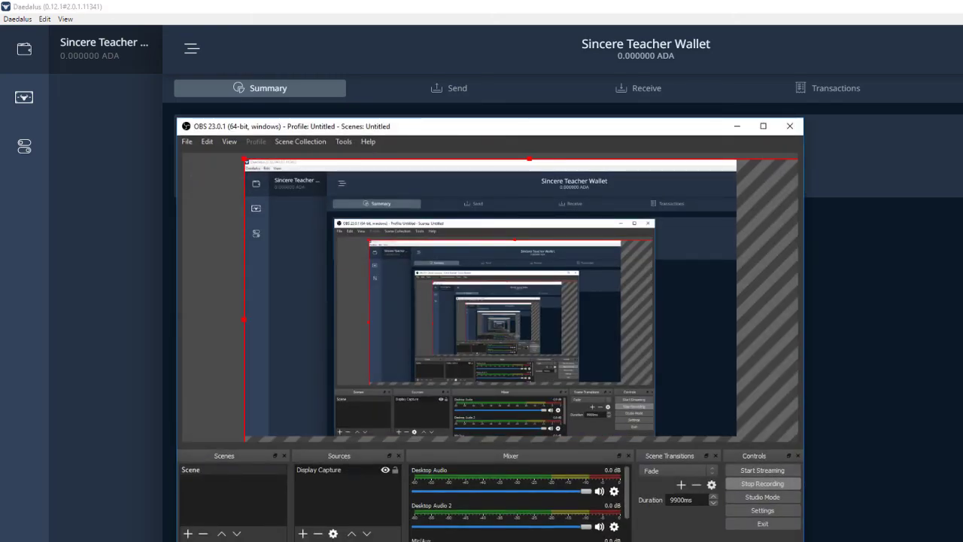